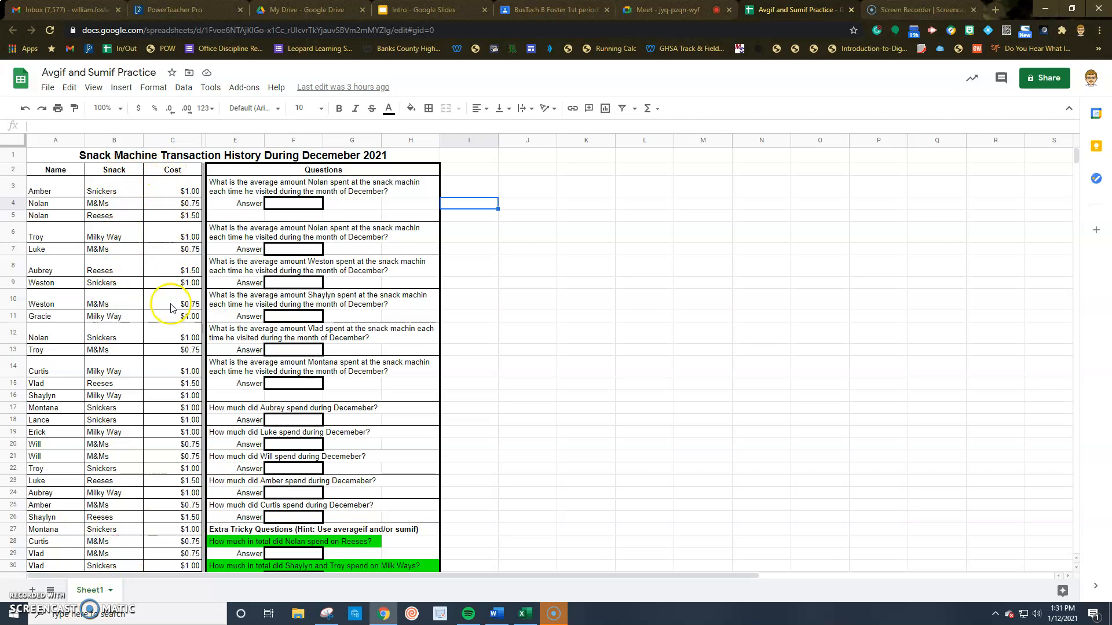
Correct the typo in E3 so the first question says 'snack machine' rather than 'snack machin'
scroll(149, 442, down, 4)
scroll(122, 441, up, 3)
scroll(113, 411, down, 3)
scroll(113, 376, up, 5)
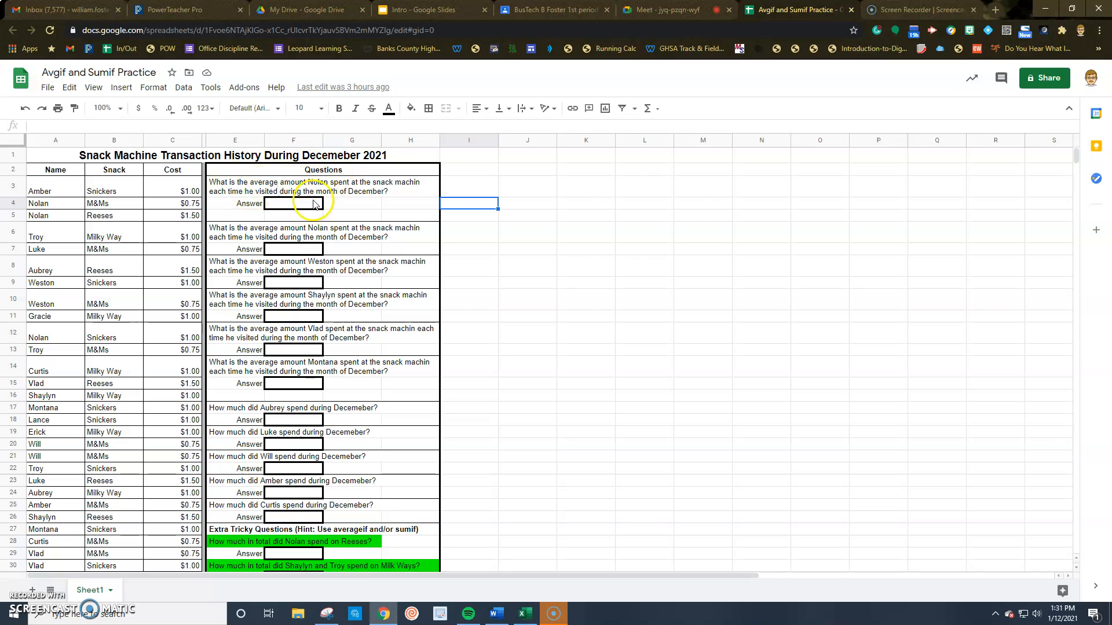
click(419, 184)
double_click(420, 184)
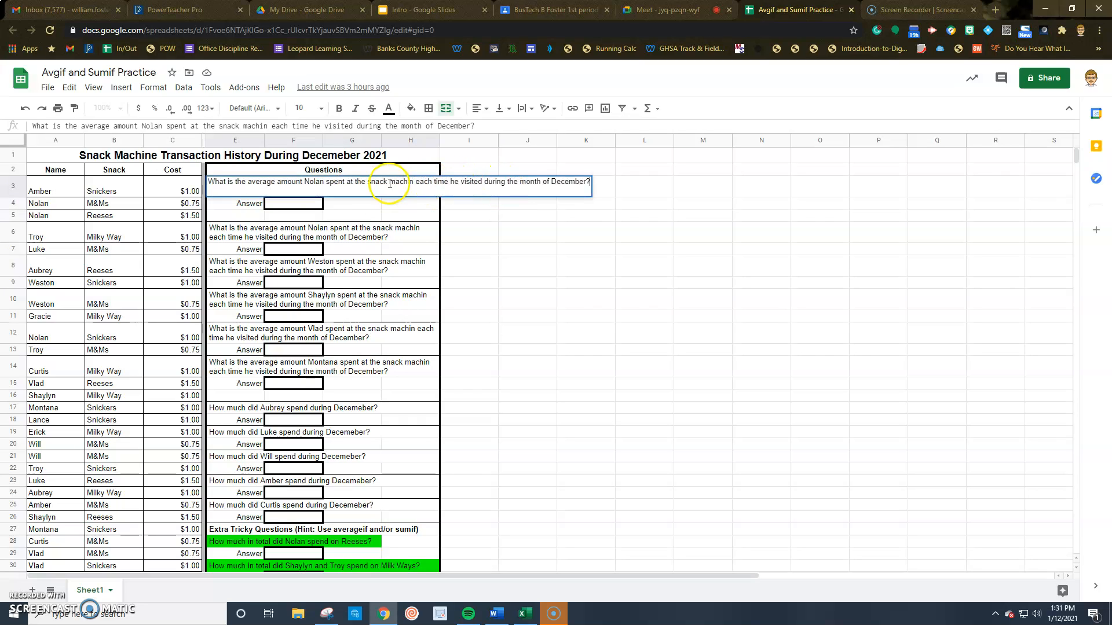
click(412, 183)
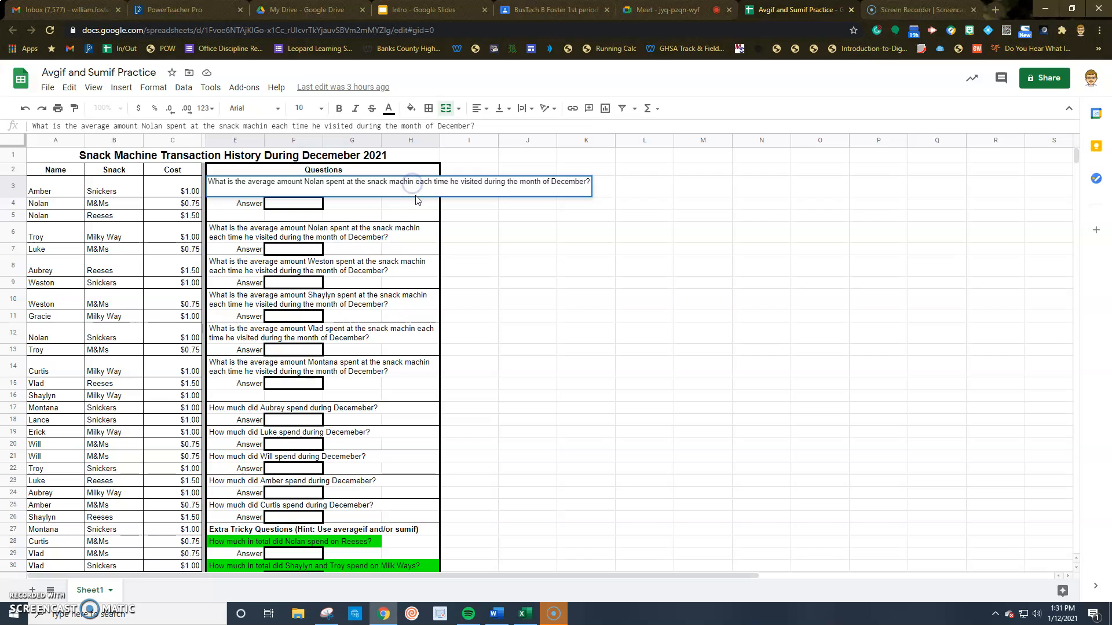
text(e)
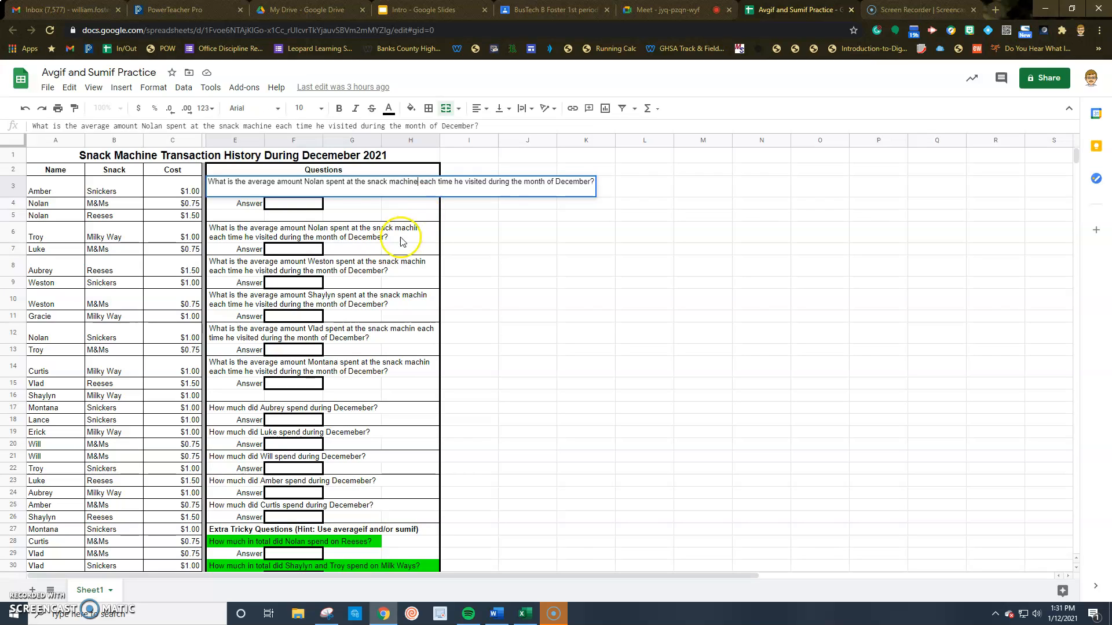
click(346, 216)
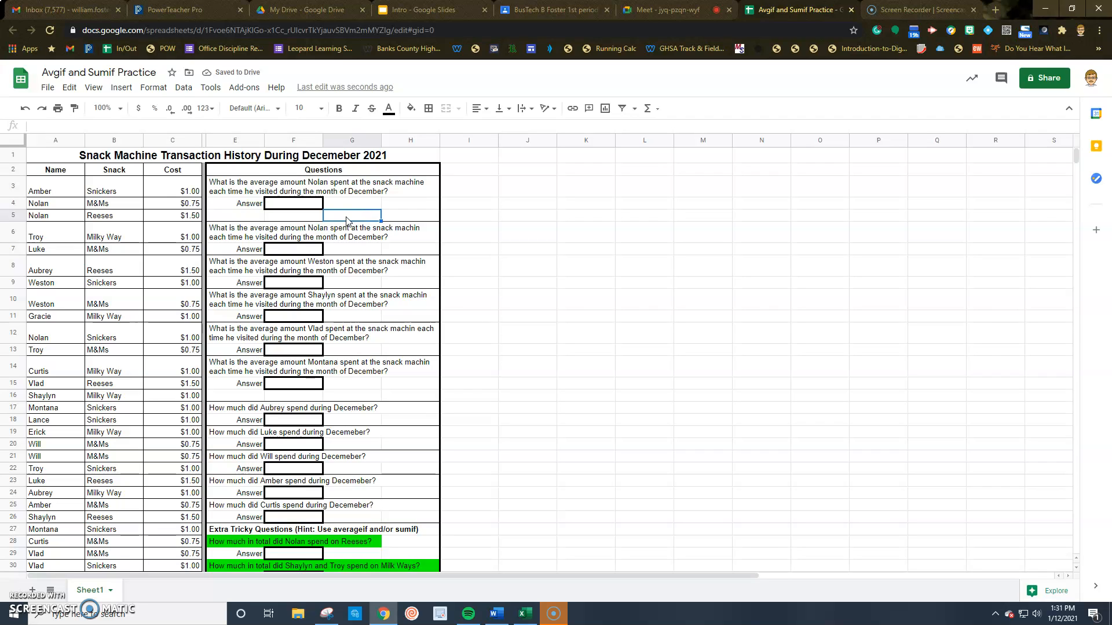
Start '=averageif(' in F4 and review the AVERAGEIF function help
click(276, 205)
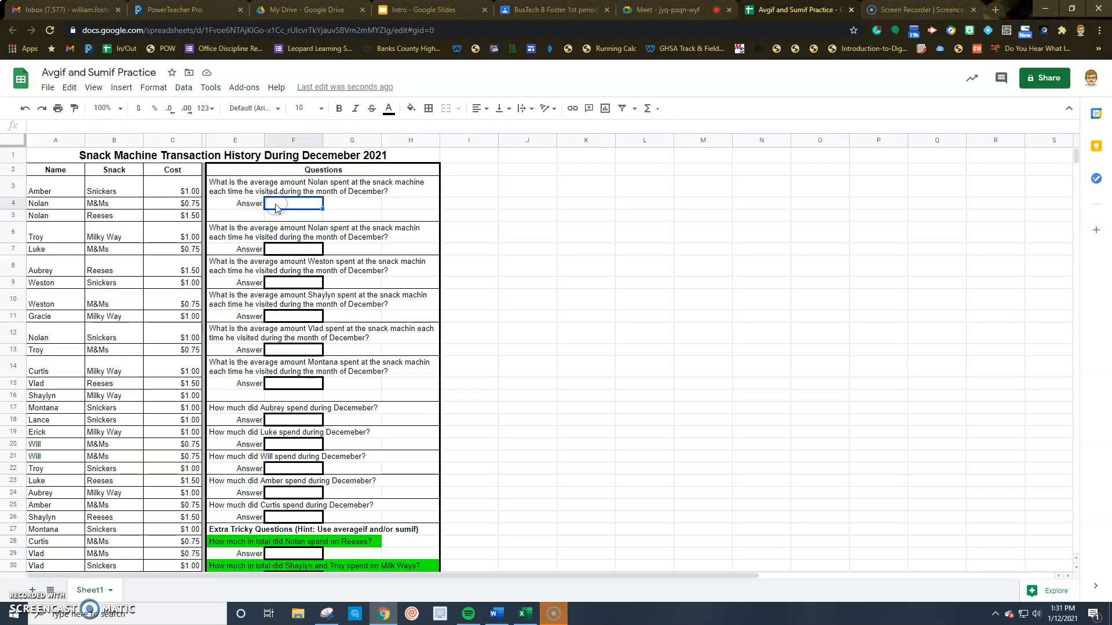
text(=a)
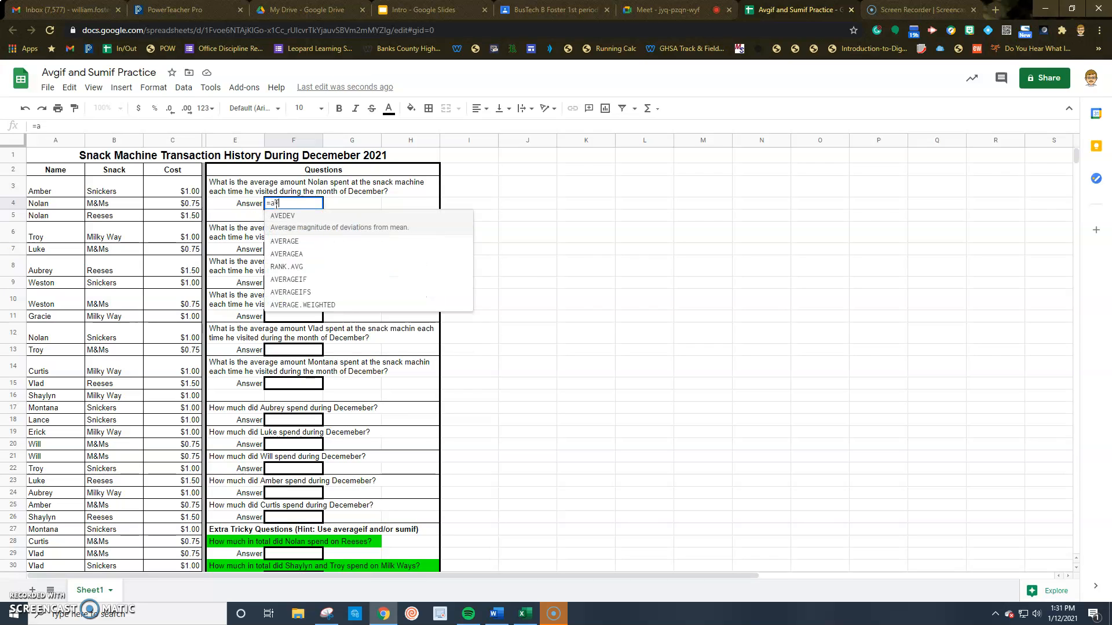
text(verageif)
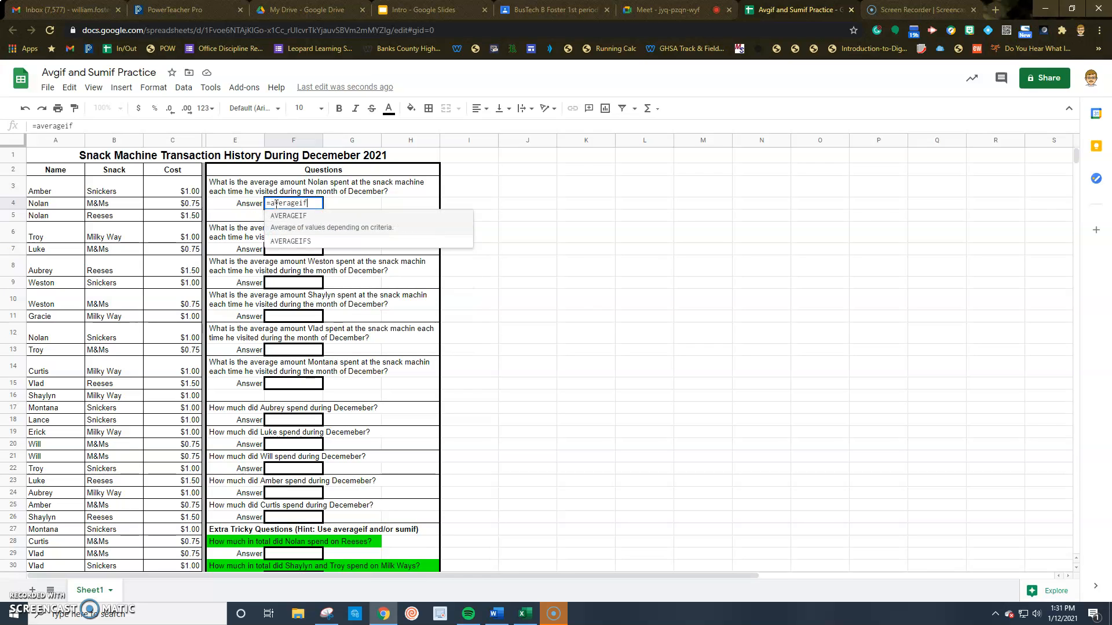
text(()
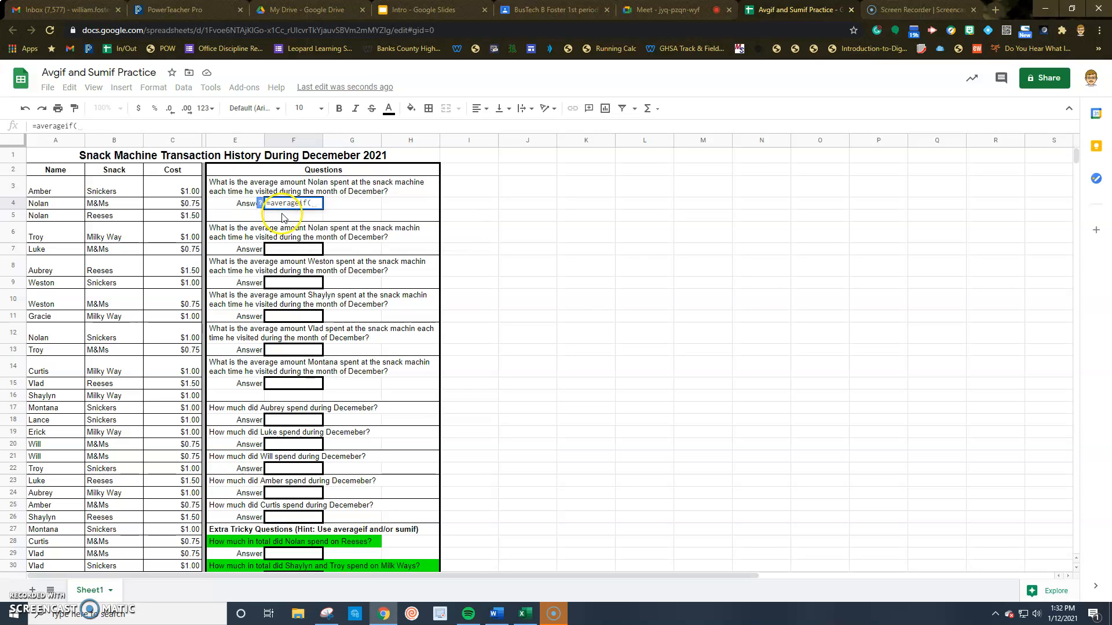
key(BackSpace)
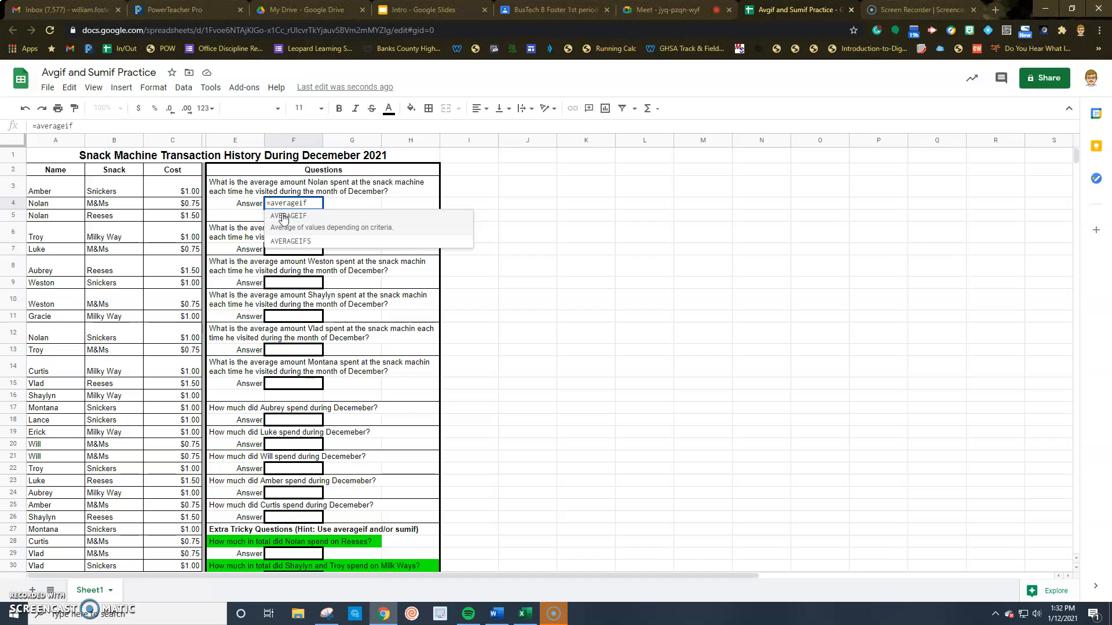
text(9)
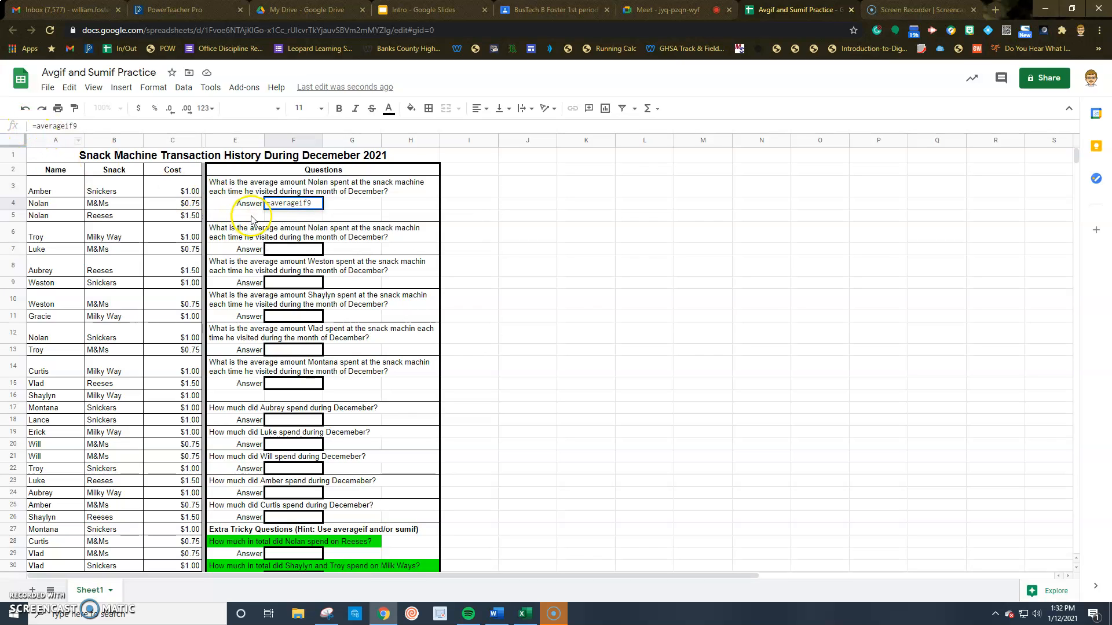
key(BackSpace)
text(()
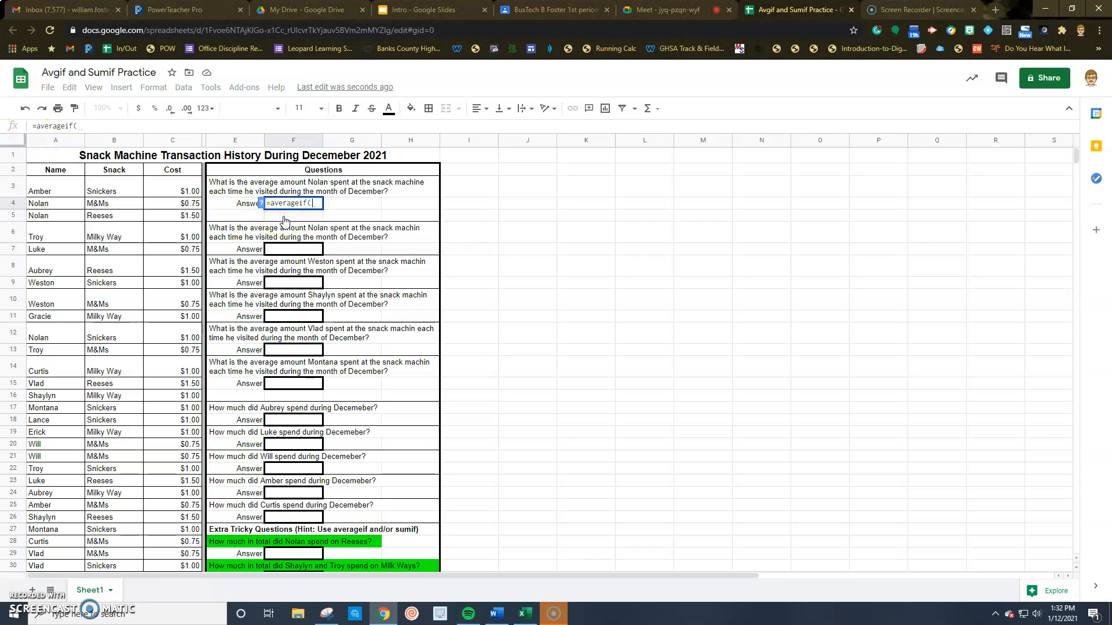
click(80, 126)
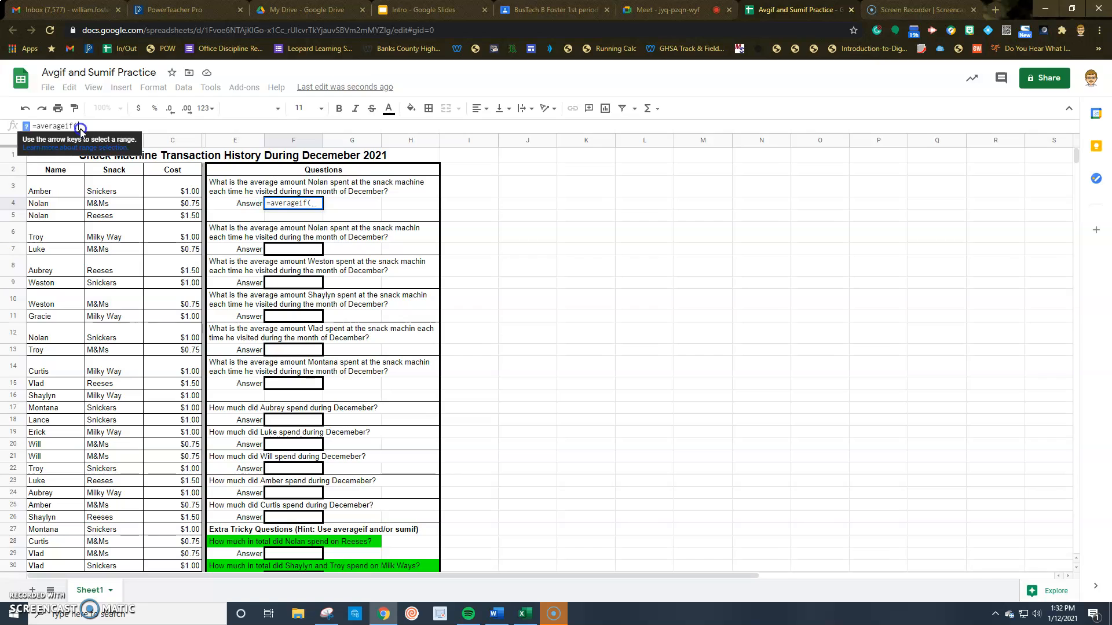
click(26, 128)
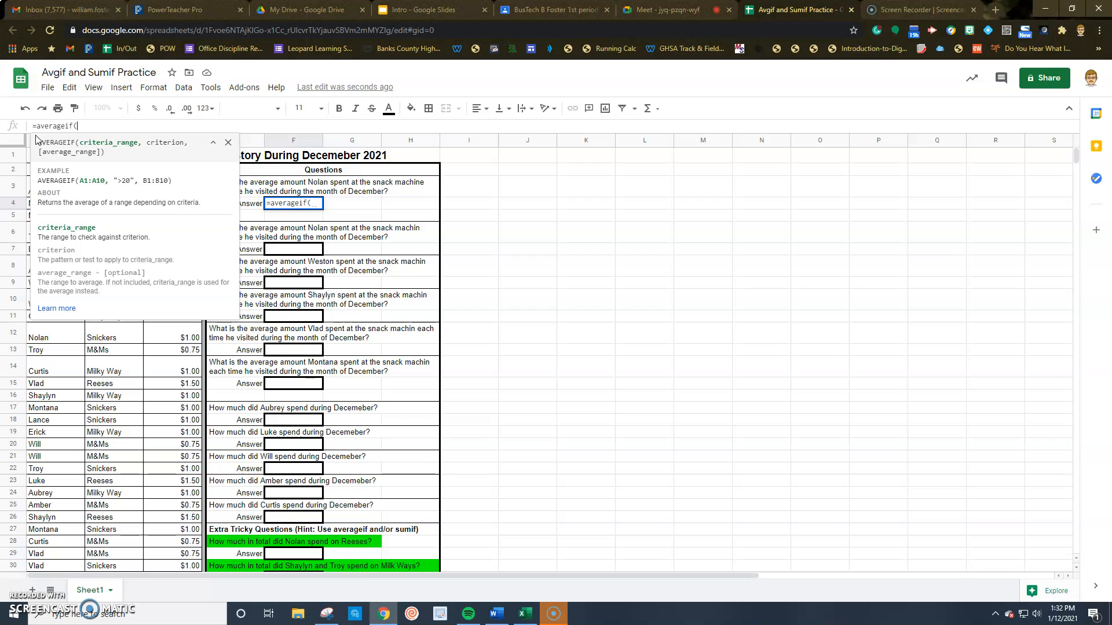
click(228, 143)
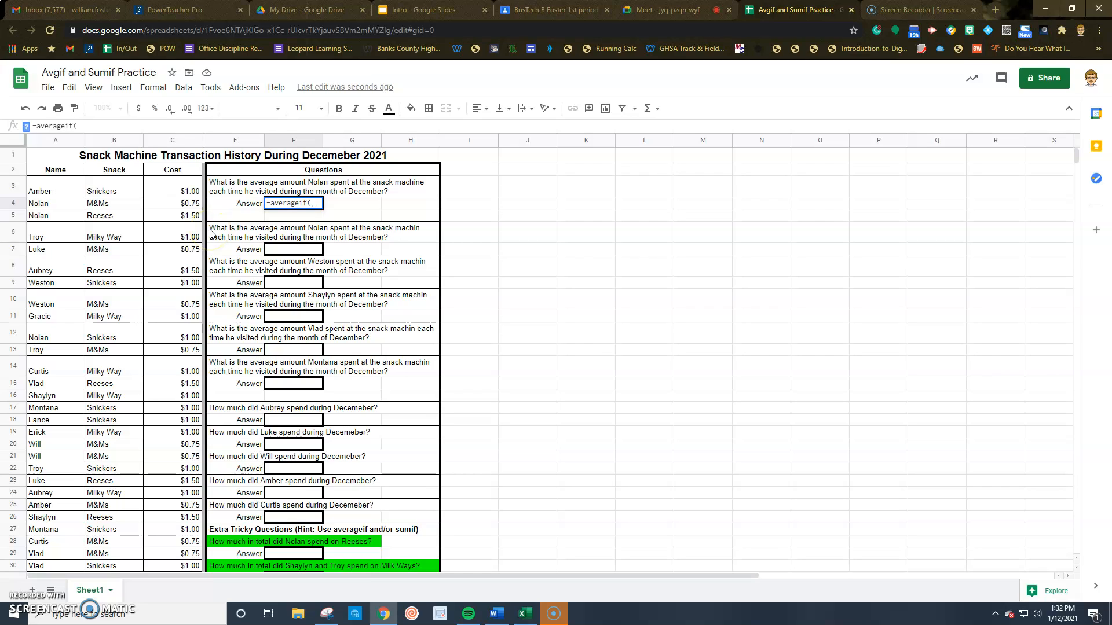
Complete F4 as =averageif(A:A,A4,C:C), giving Nolan's average cost of 1.1875
click(45, 143)
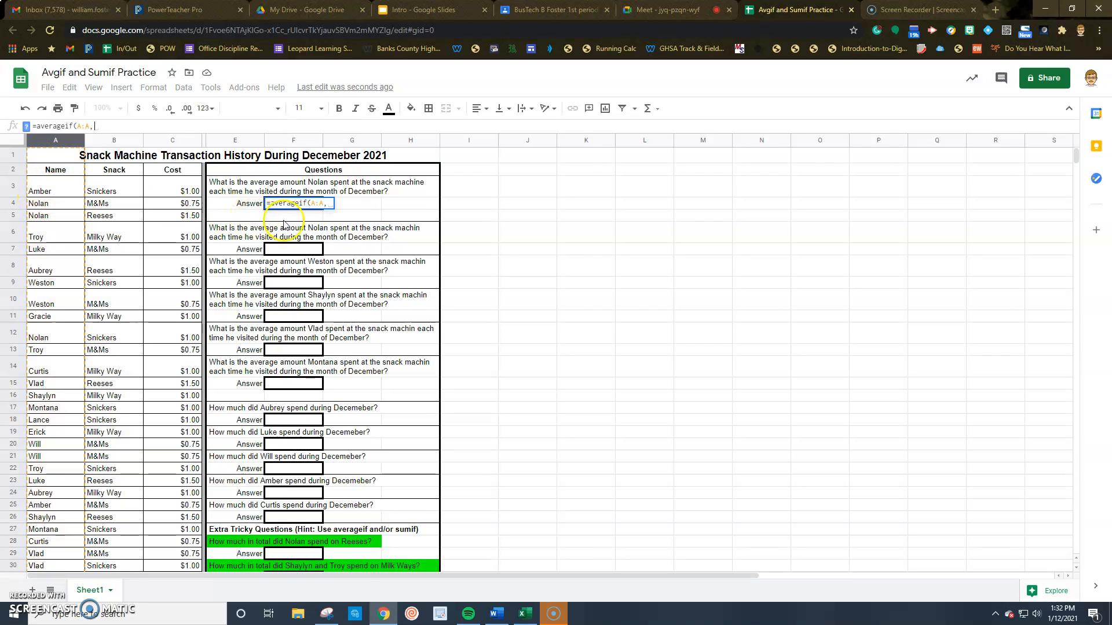
text(,)
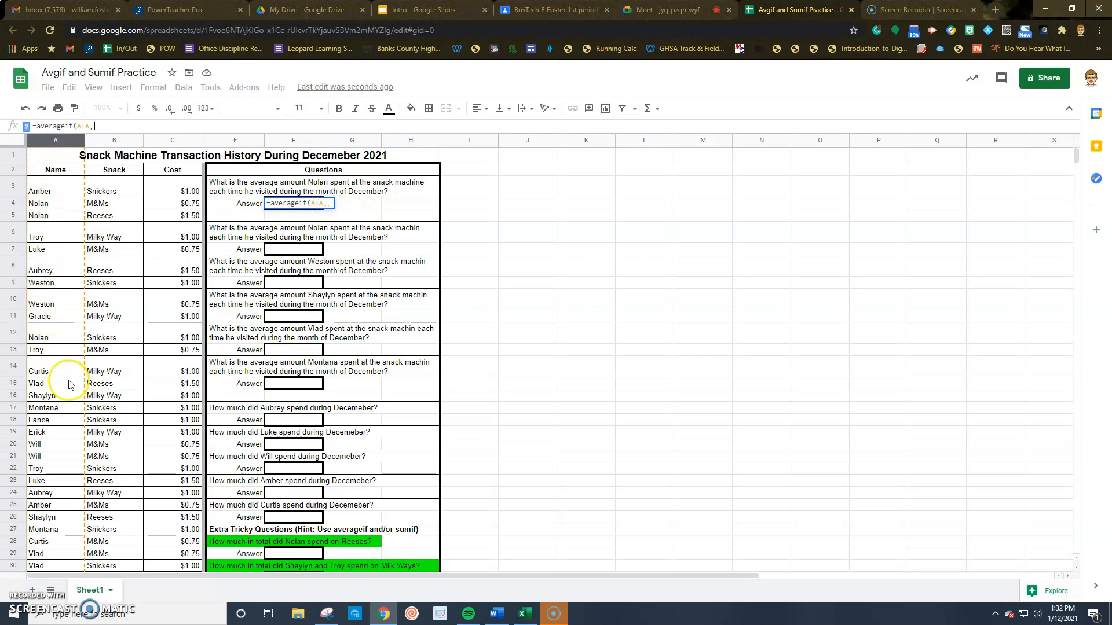
click(60, 206)
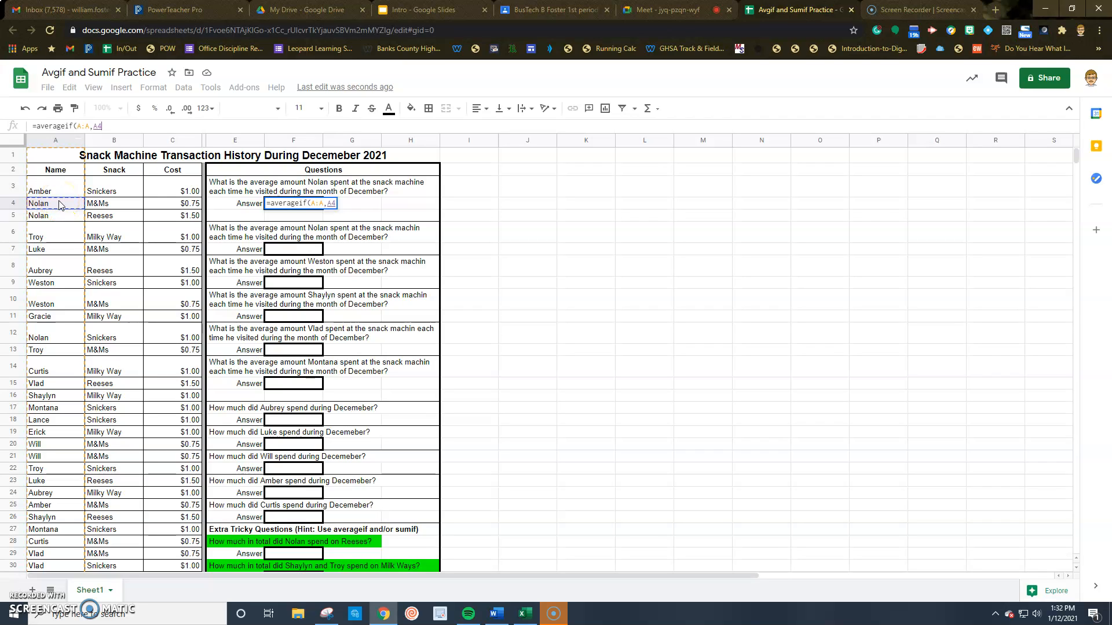
text(,)
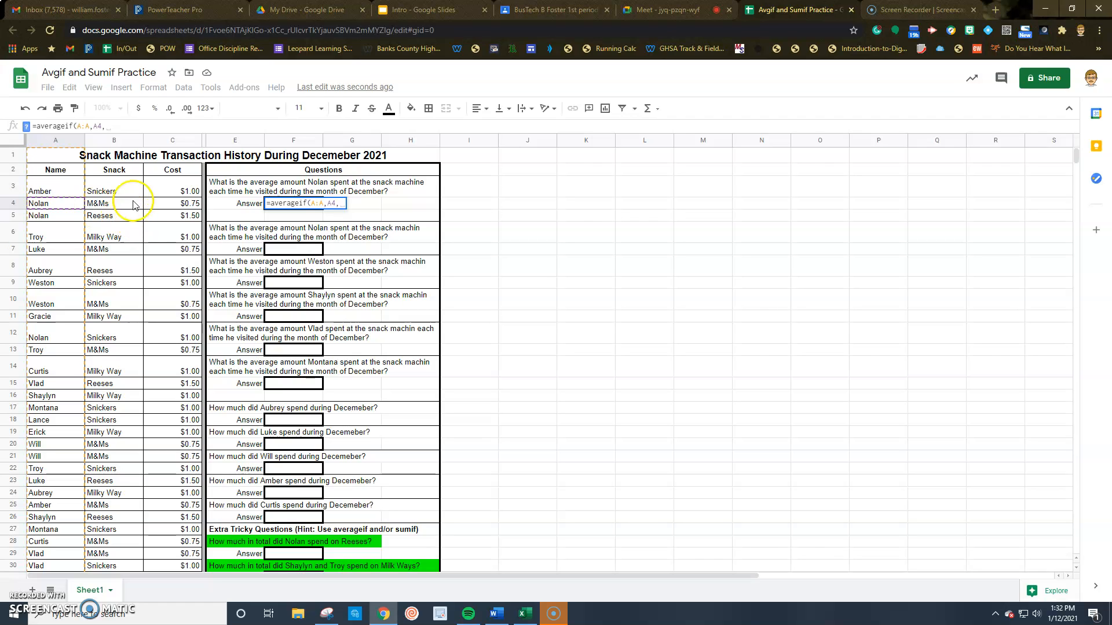
click(170, 143)
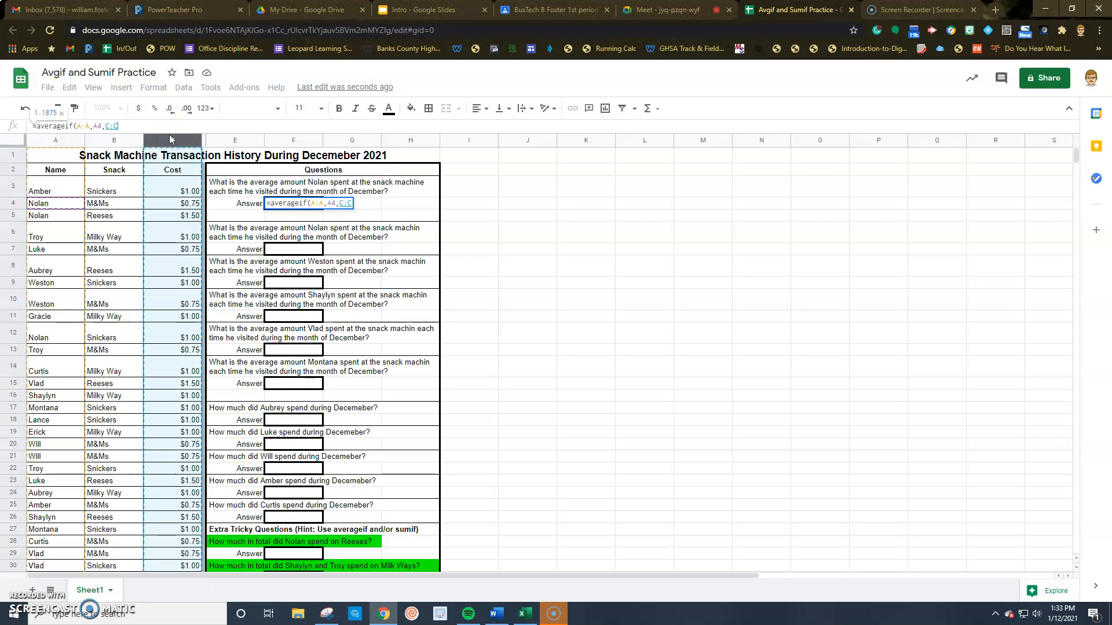
text())
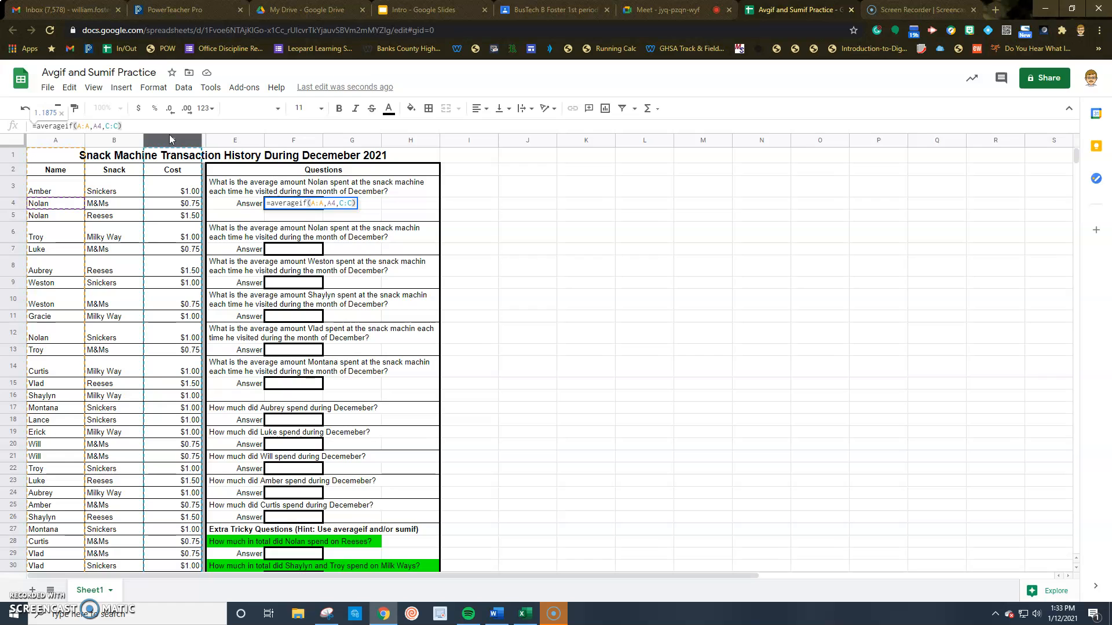
key(Return)
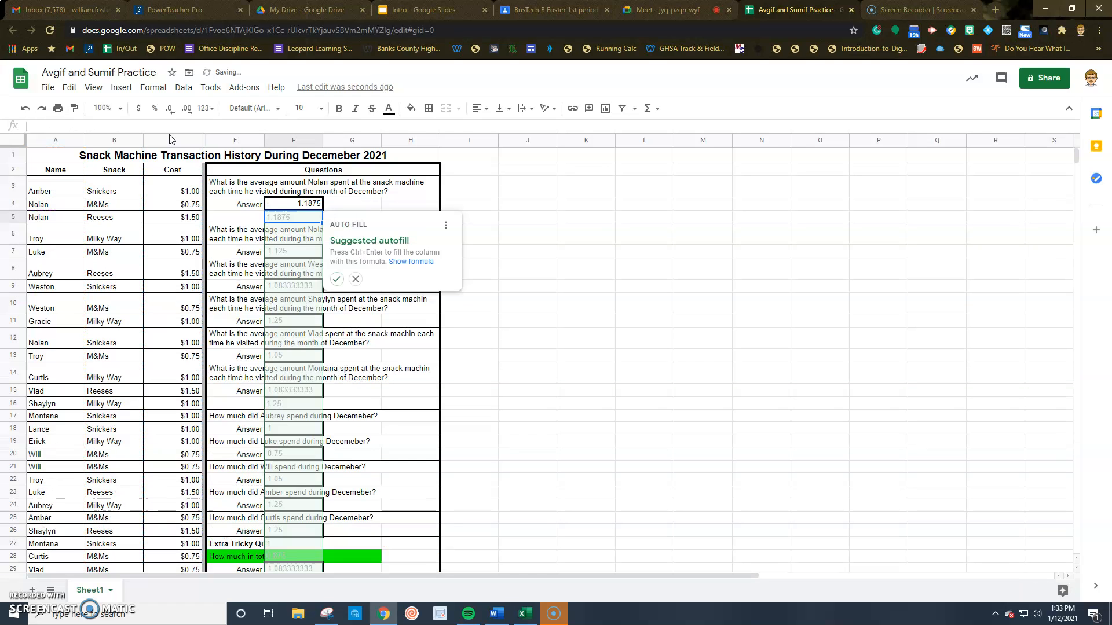
Dismiss the column F autofill suggestion and format F4 as currency, showing $1.19
click(356, 279)
click(294, 204)
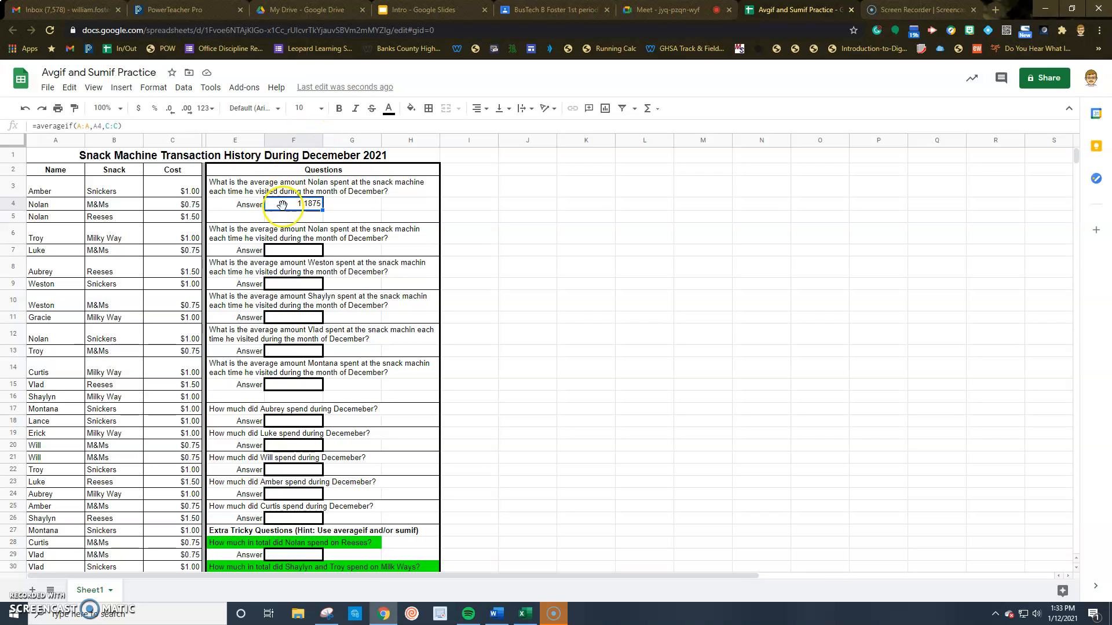
click(141, 109)
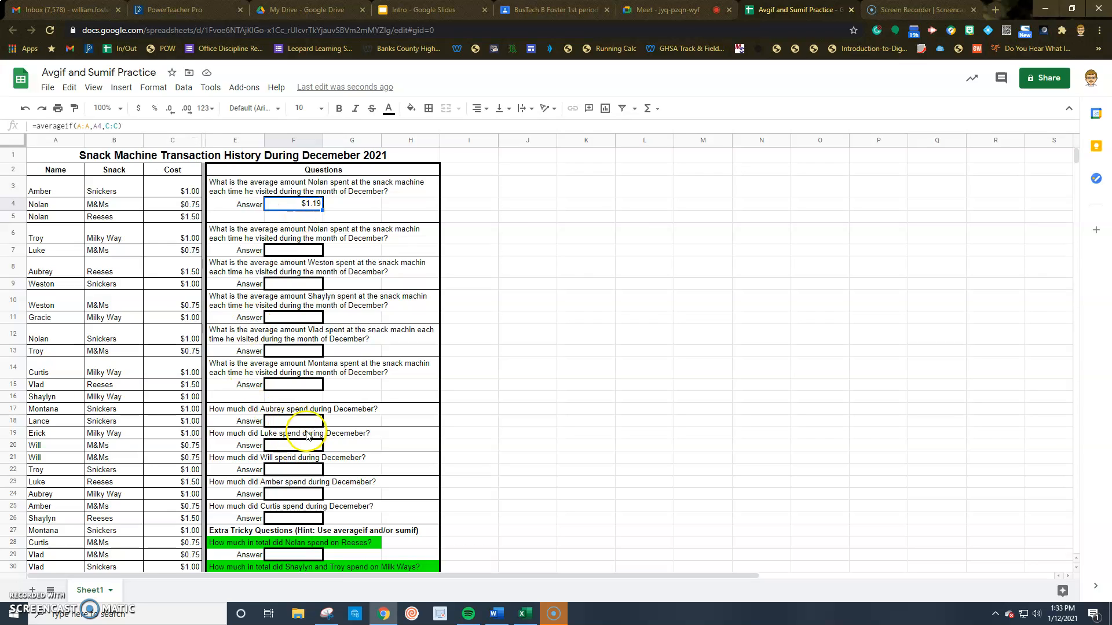
click(279, 422)
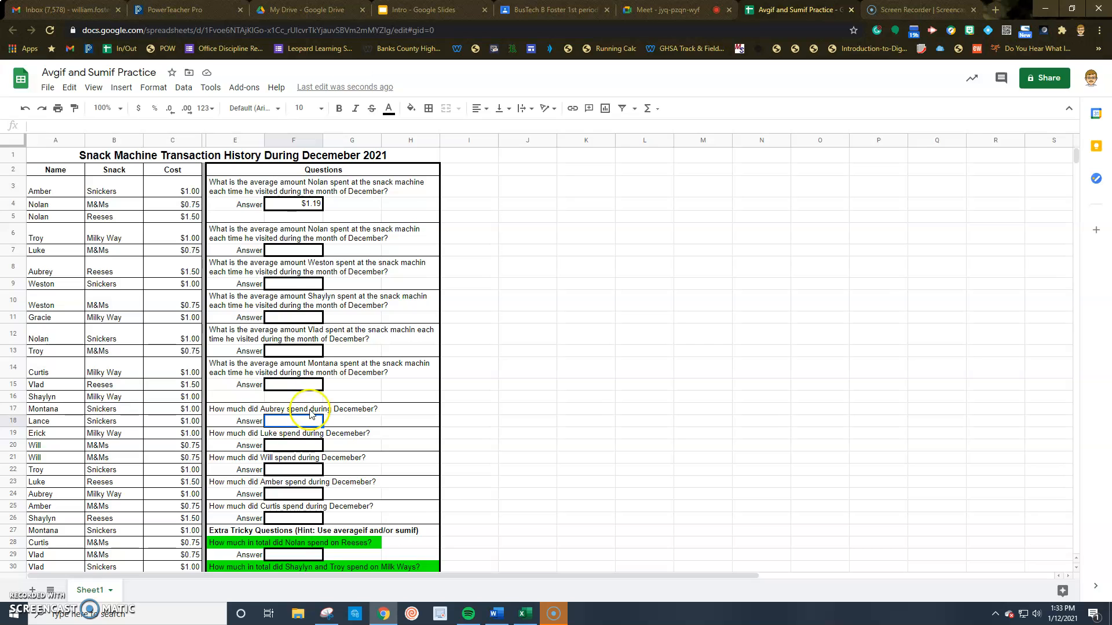
Begin '=sumif(' in F18 and check the SUMIF argument help
scroll(146, 389, down, 1)
scroll(143, 380, down, 1)
scroll(142, 367, up, 2)
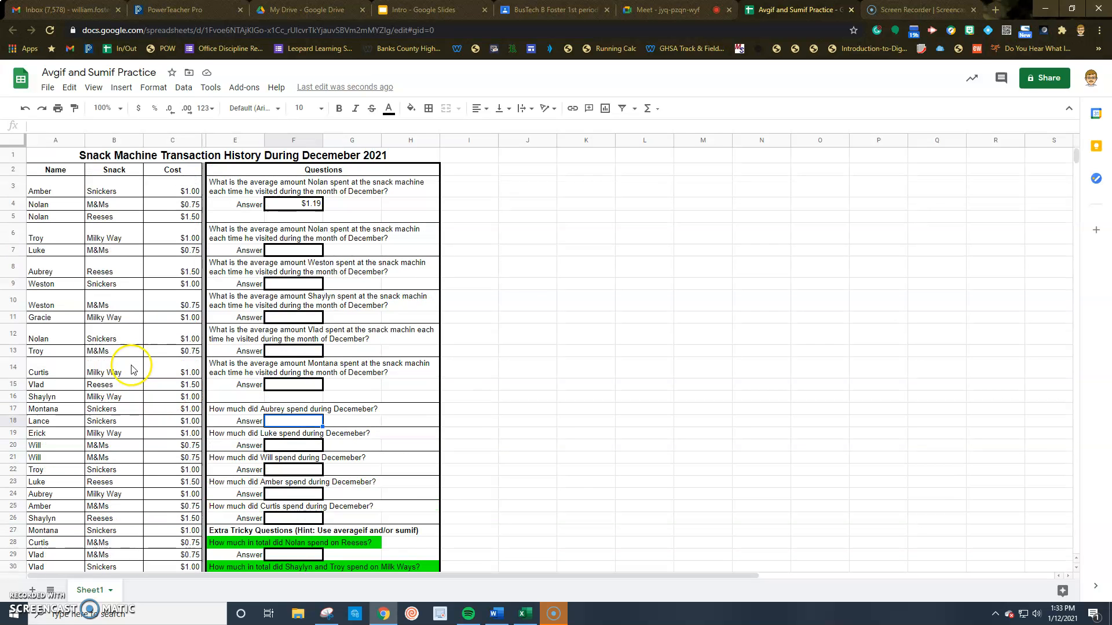
scroll(278, 359, down, 1)
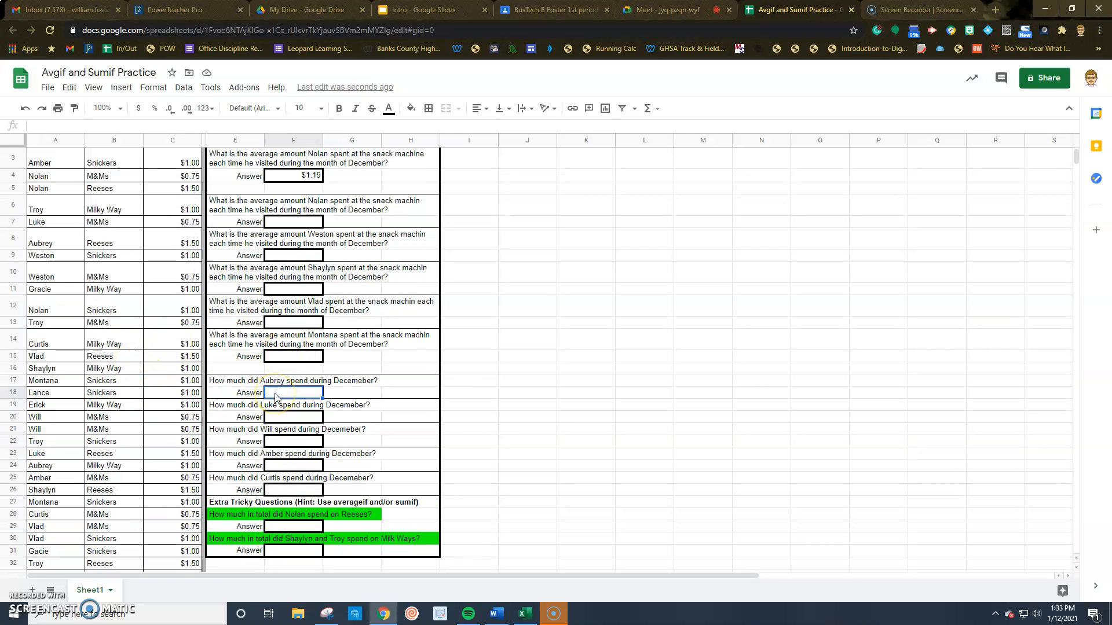
text(=)
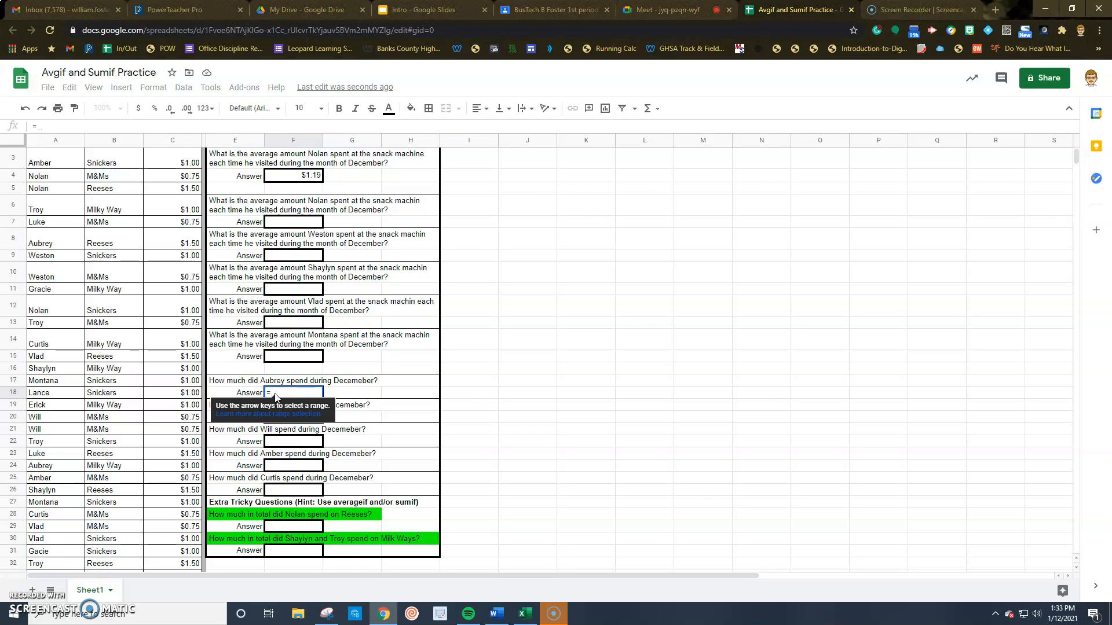
text(sumif)
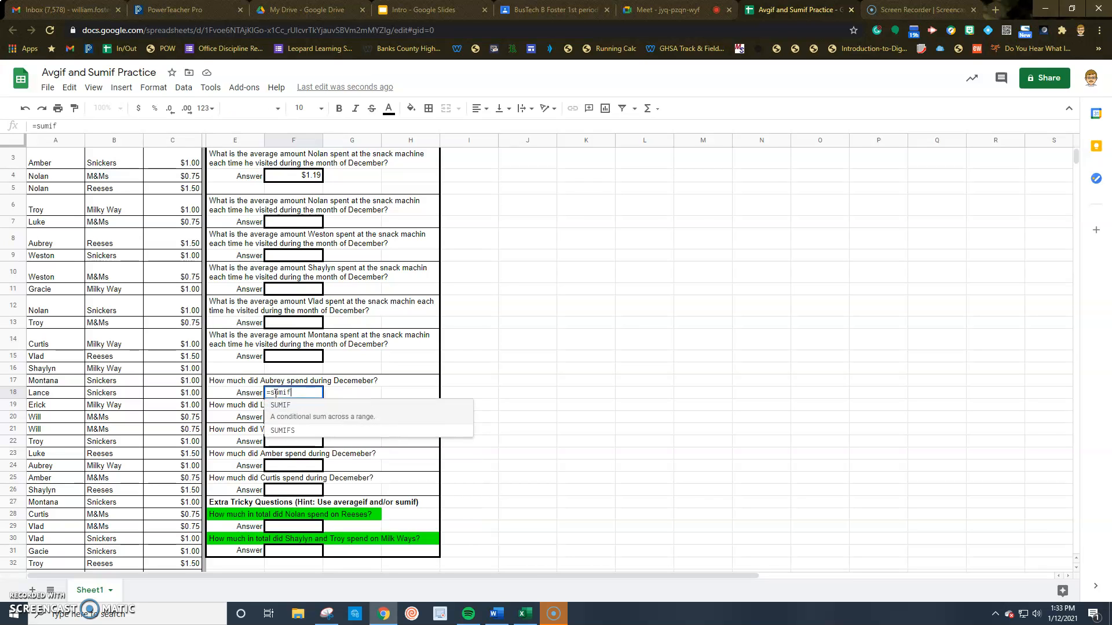
text(()
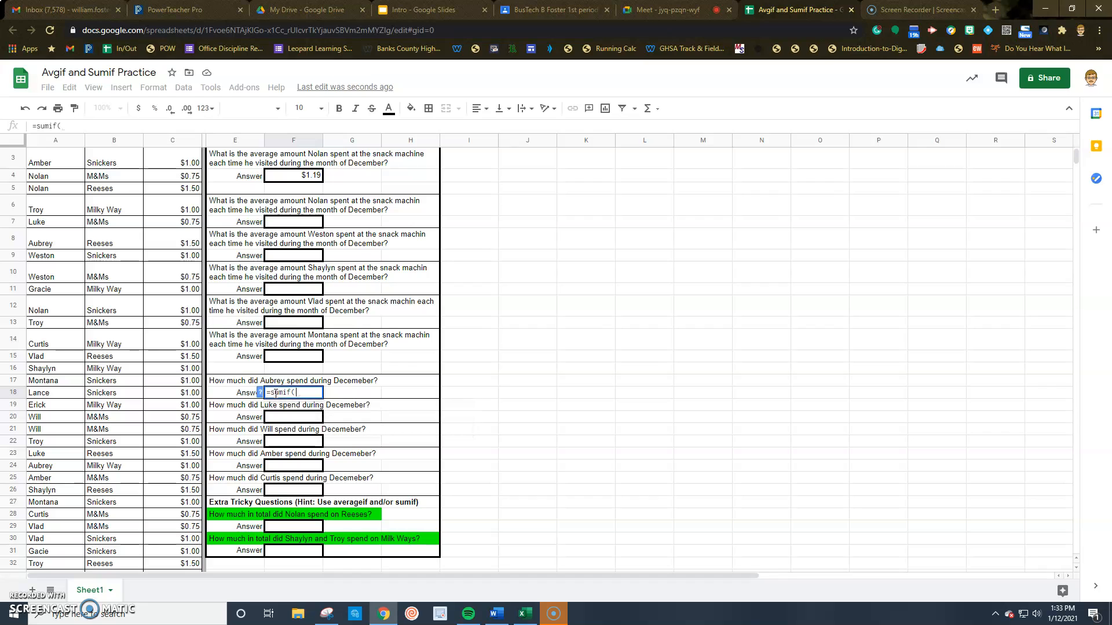
click(65, 128)
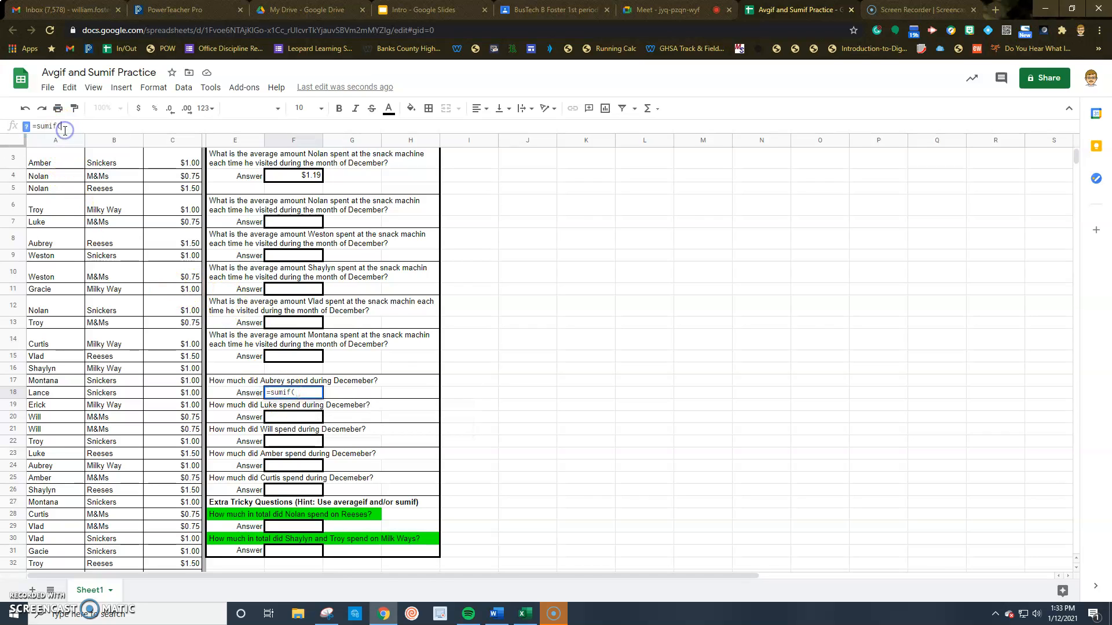
click(26, 129)
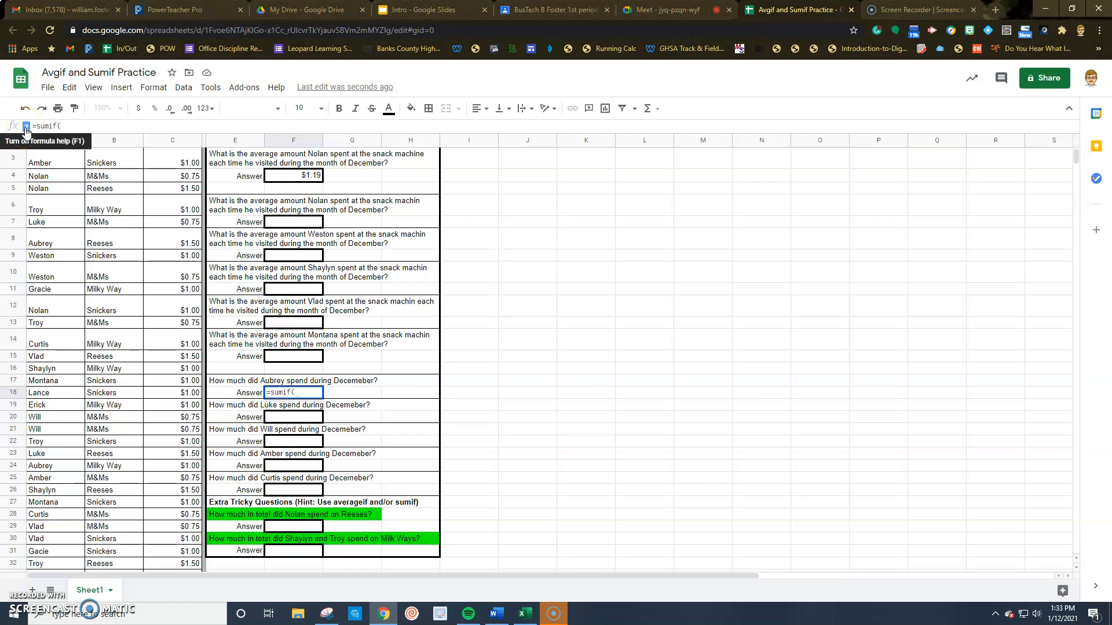
click(26, 128)
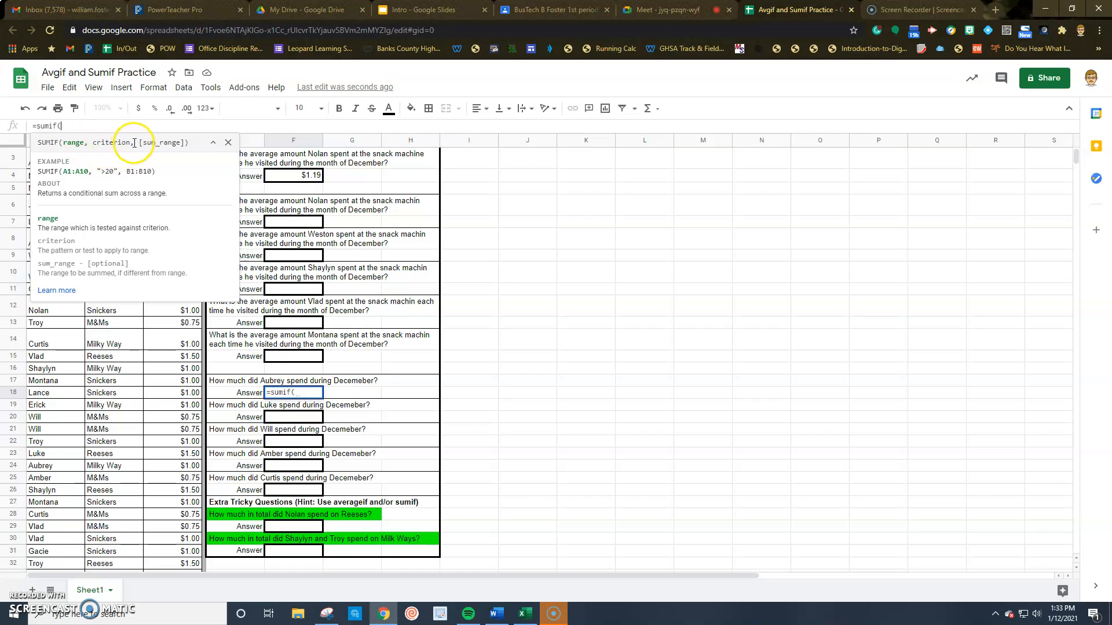
click(227, 147)
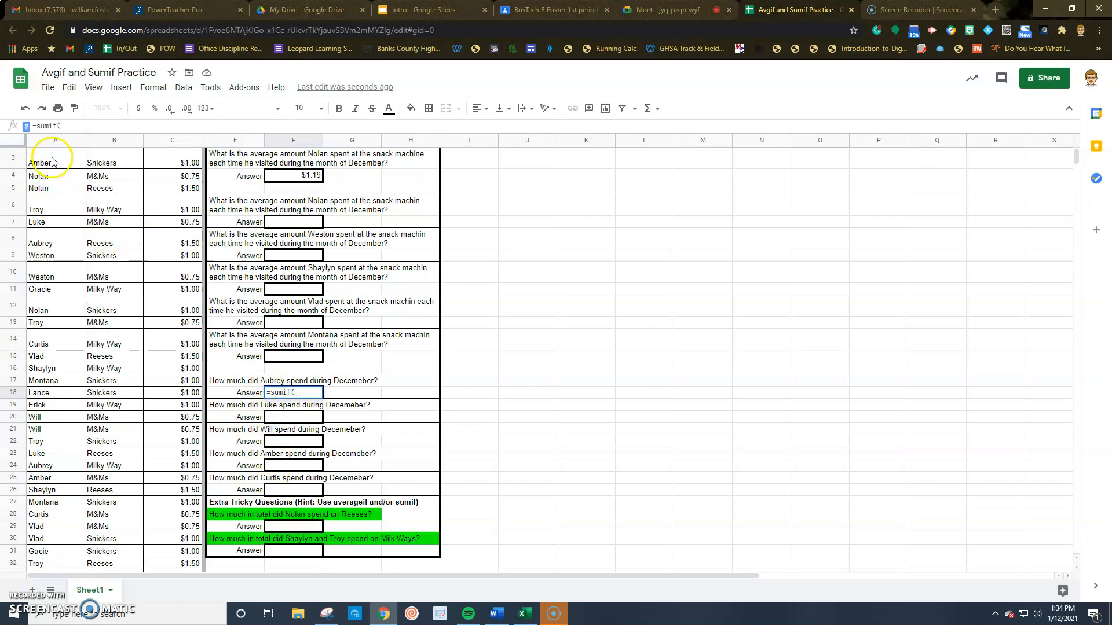
Complete F18 as =sumif(A:A,A8,C:C) to total Aubrey's December spending, 2.5
click(42, 143)
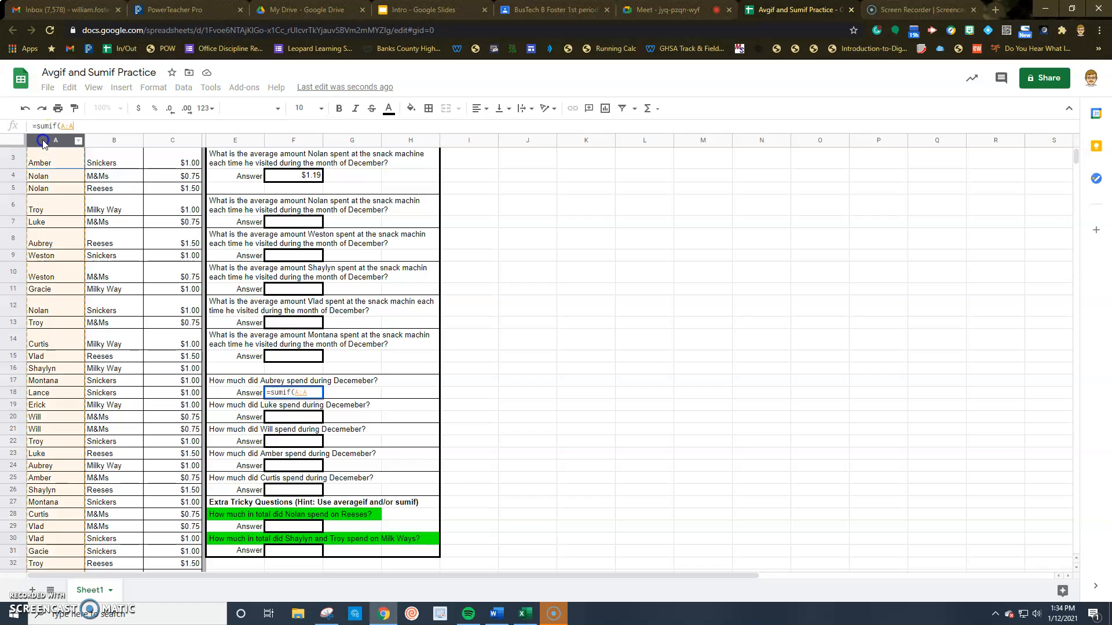
text(,)
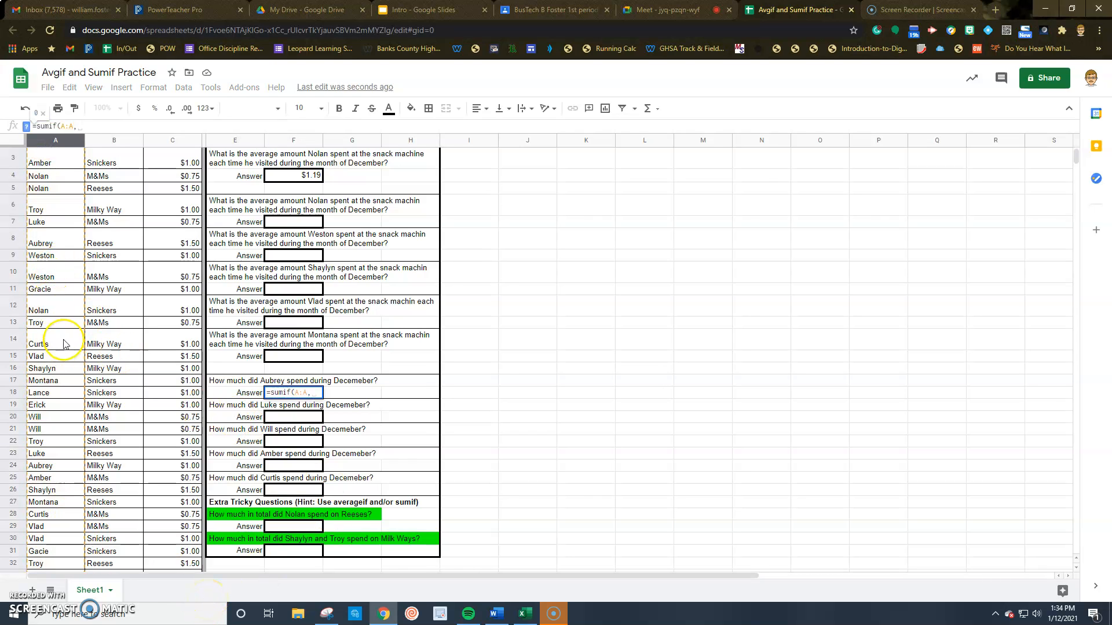
click(49, 242)
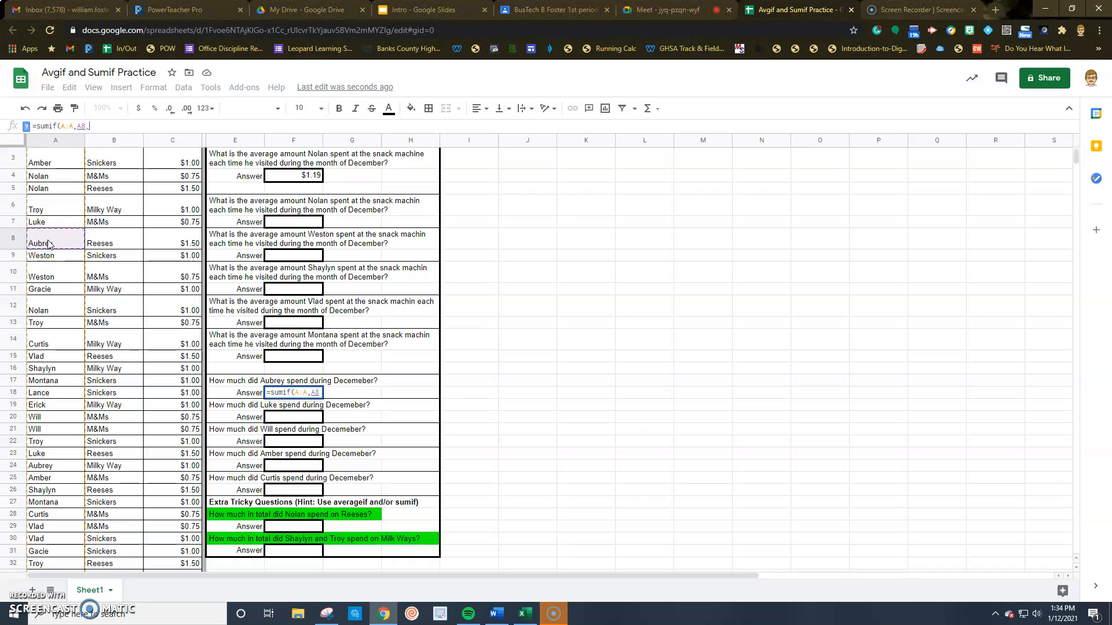
text(,)
scroll(174, 243, up, 1)
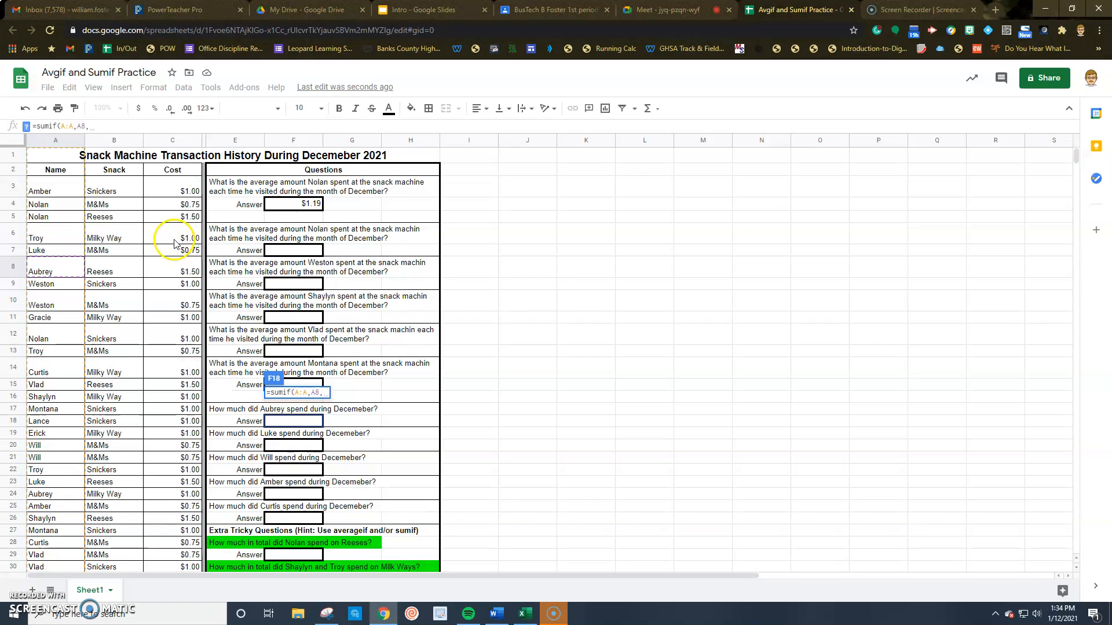
click(164, 141)
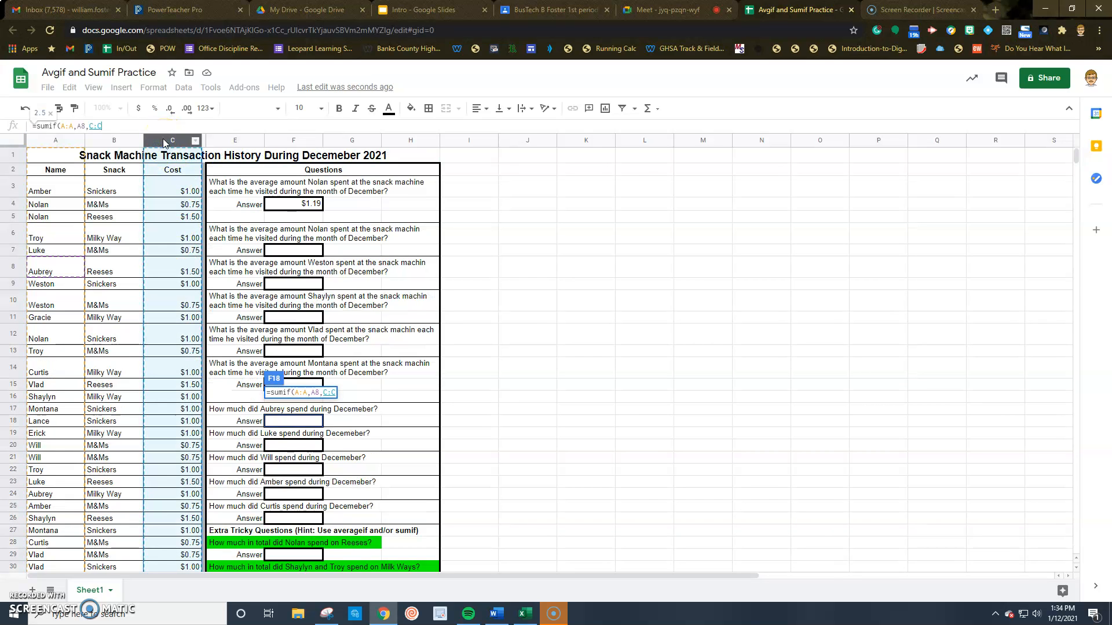
text())
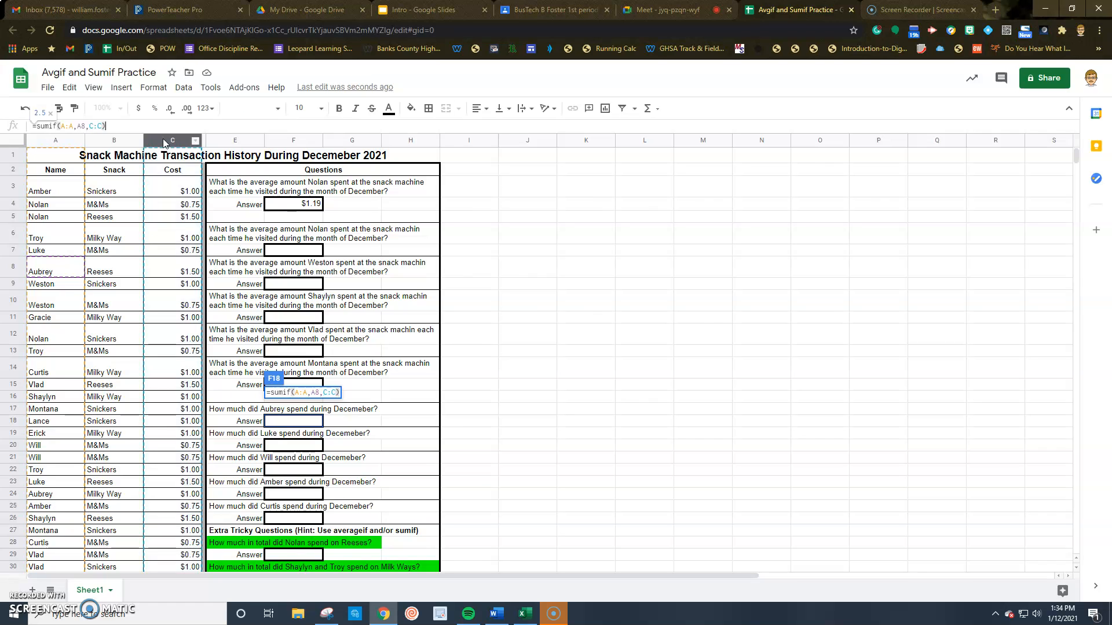
key(Return)
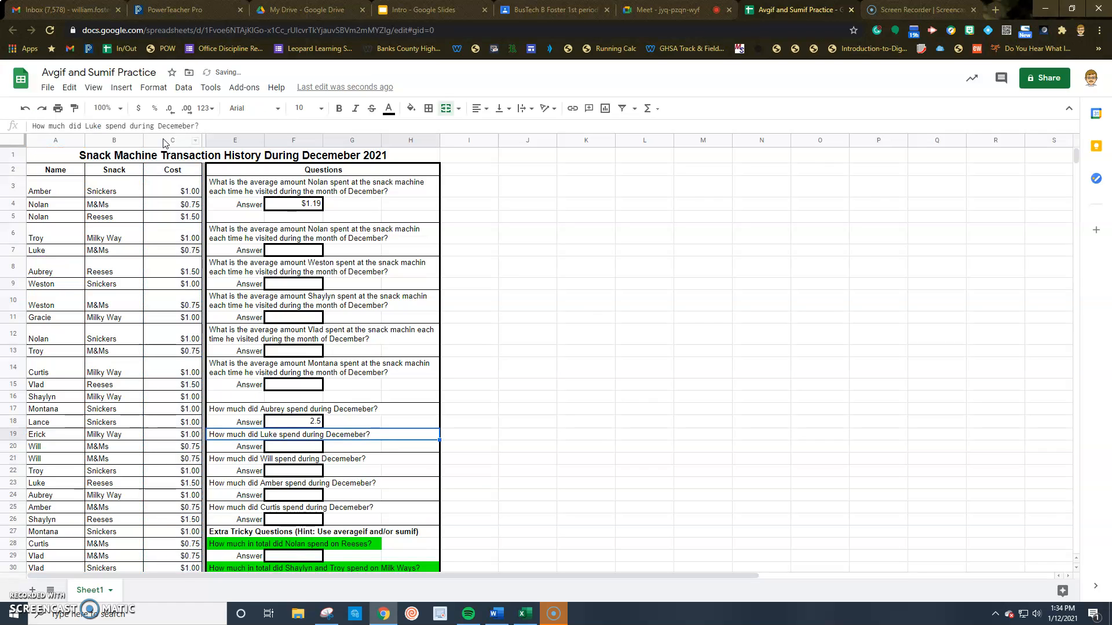
Apply currency format to F18 so Aubrey's total displays $2.50
click(284, 422)
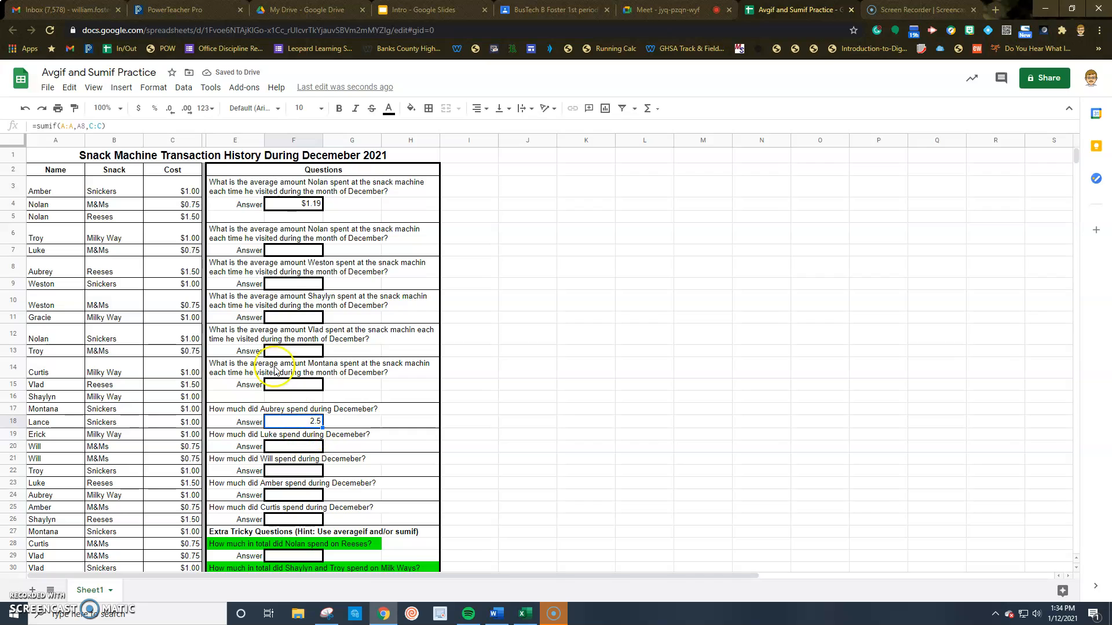
click(135, 110)
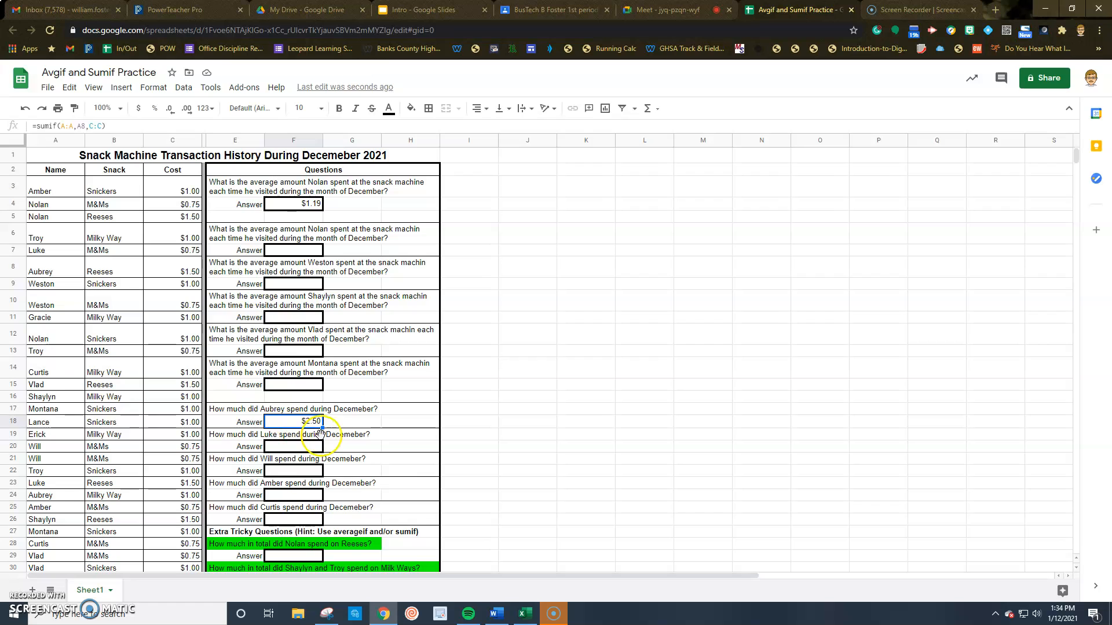
scroll(307, 440, down, 3)
click(278, 480)
Edit the E27 hint so it reads 'Use averageifs and/or sumif'
click(275, 506)
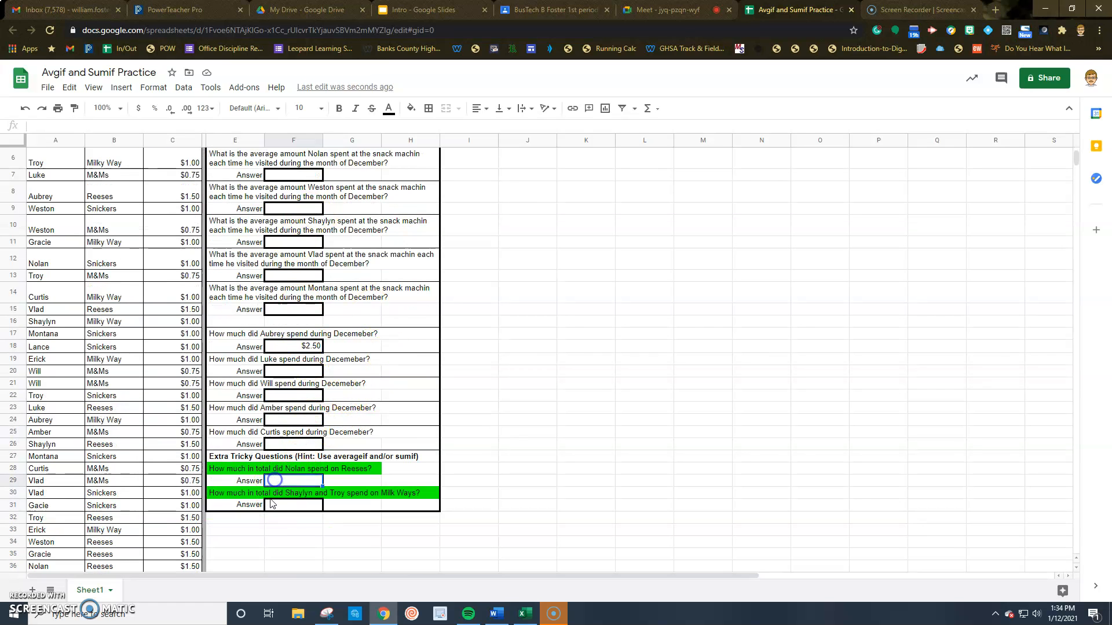
click(275, 479)
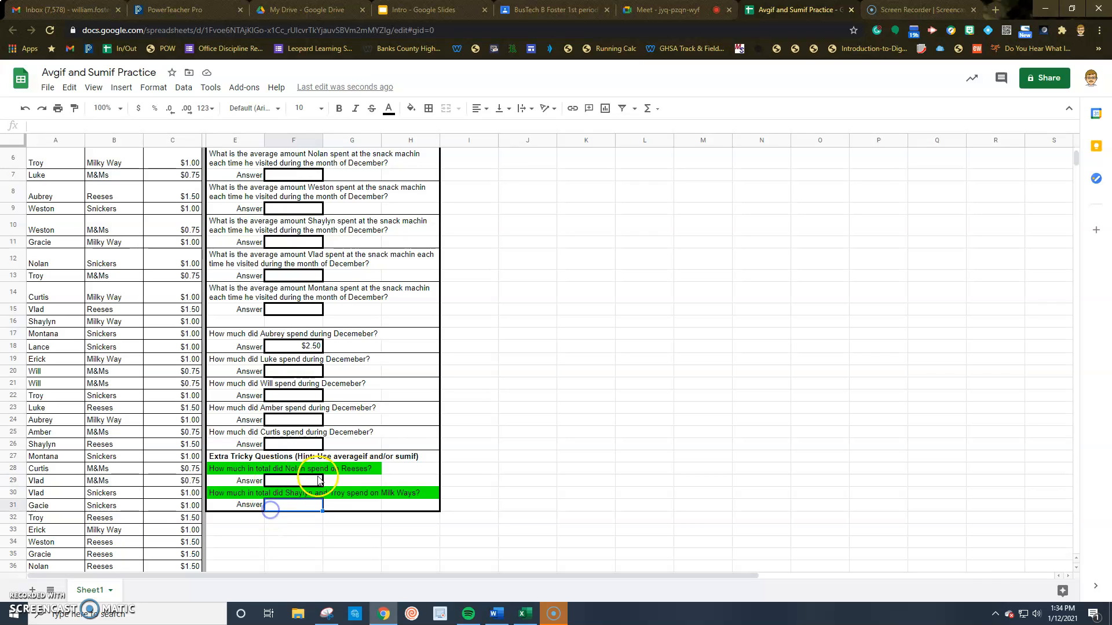
double_click(368, 458)
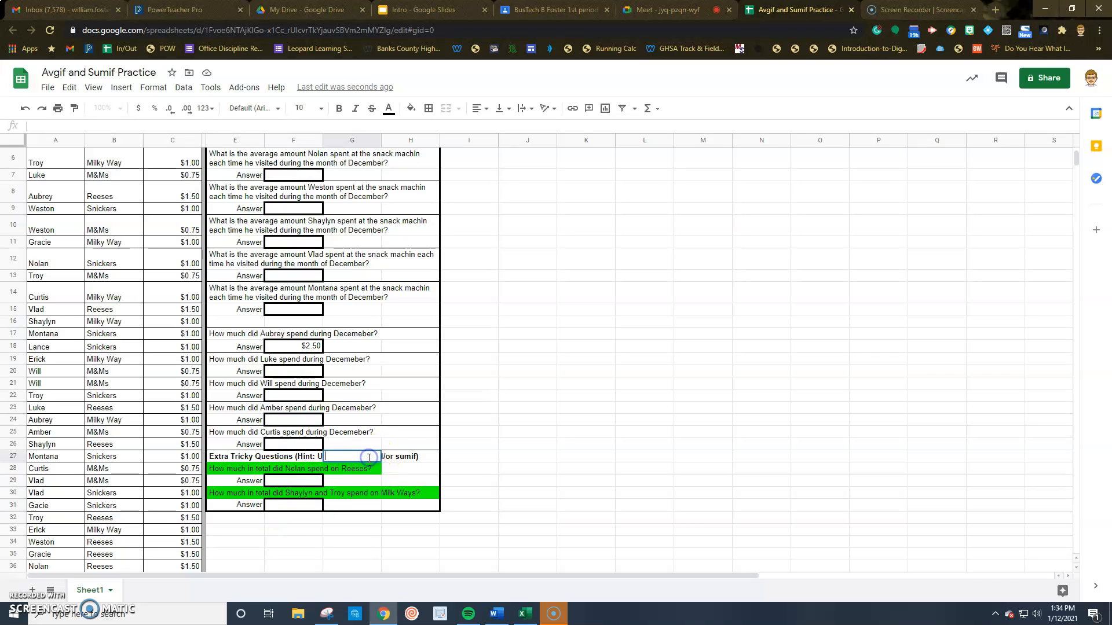
double_click(232, 456)
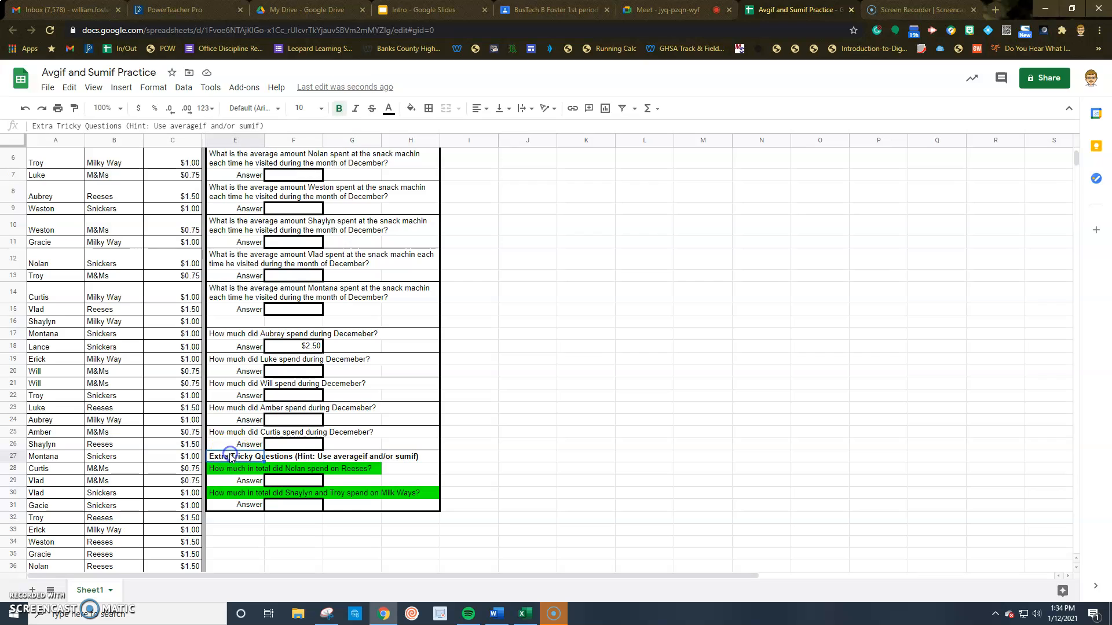
click(209, 127)
text(s)
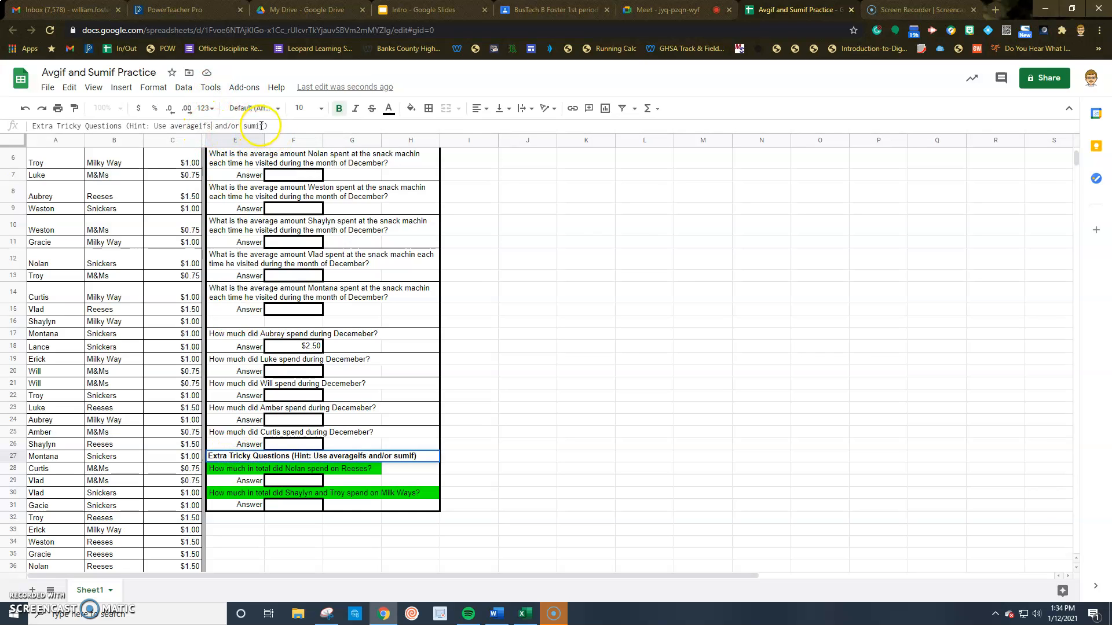